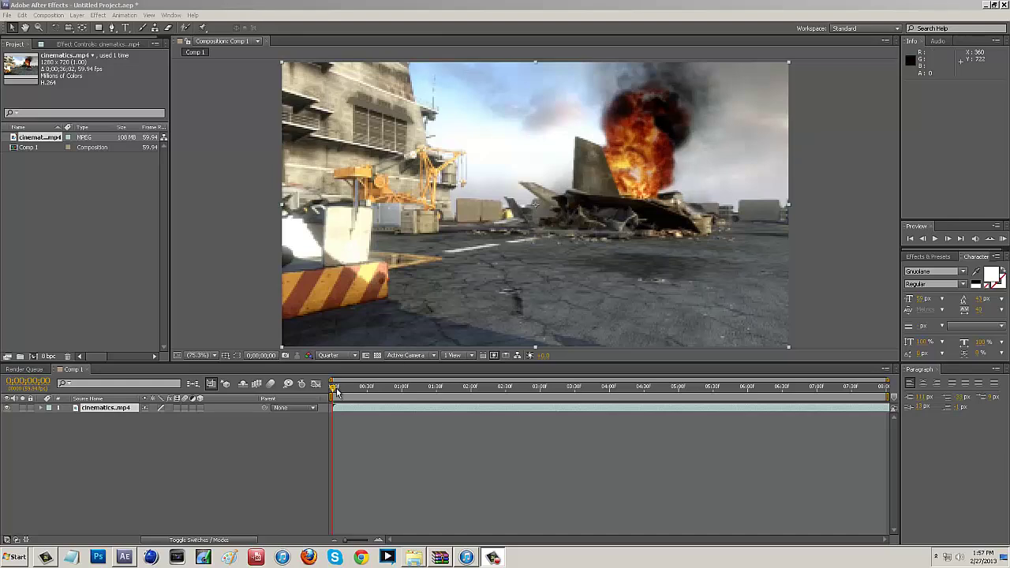
# Keep the preview resolution at Quarter and scrub through the footage back to the start.
pyautogui.click(329, 356)
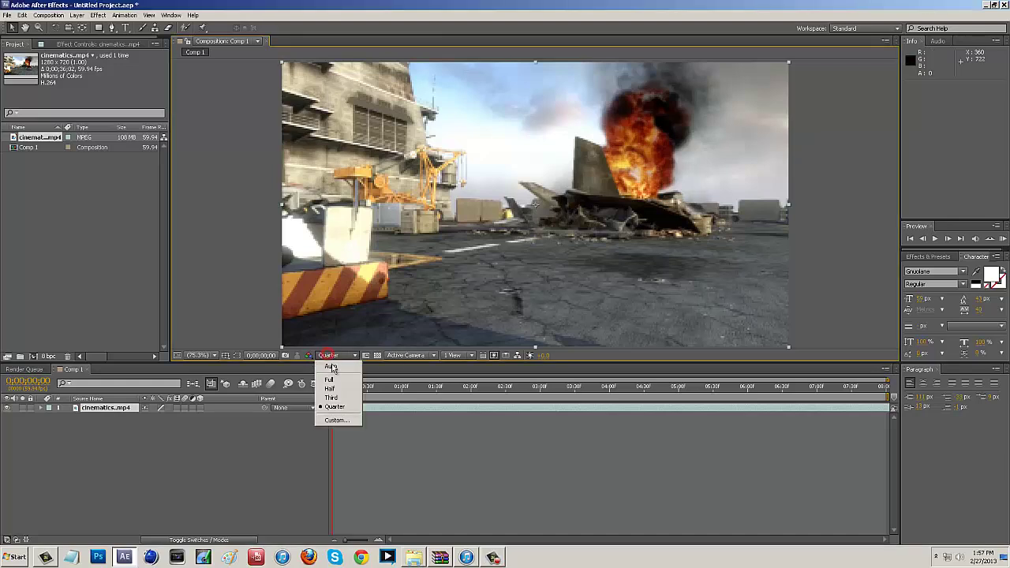
pyautogui.click(379, 453)
pyautogui.moveTo(337, 388); pyautogui.dragTo(298, 385)
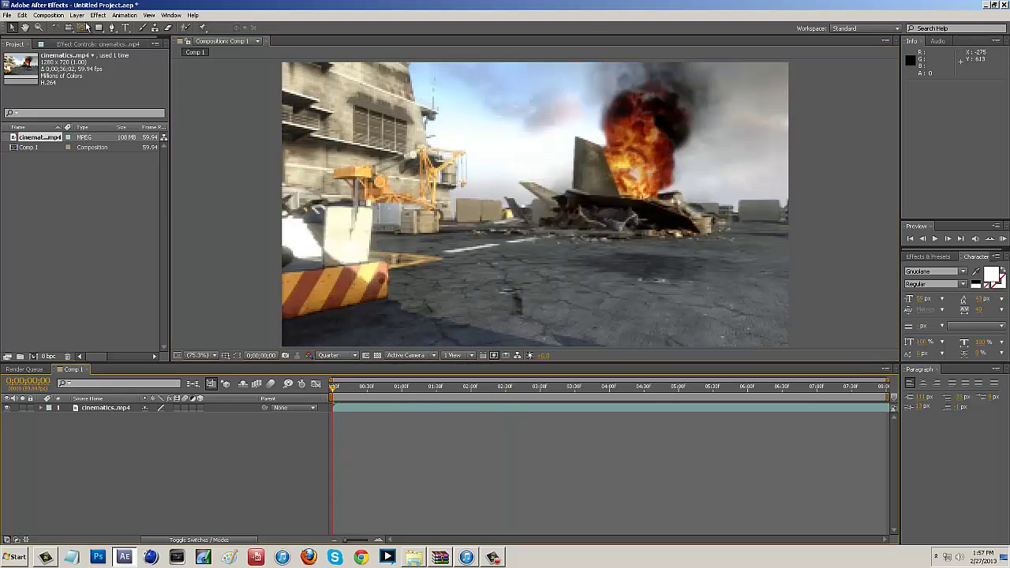
# Add a Null Object layer, Null 1, to Comp 1.
pyautogui.click(77, 15)
pyautogui.moveTo(202, 26)
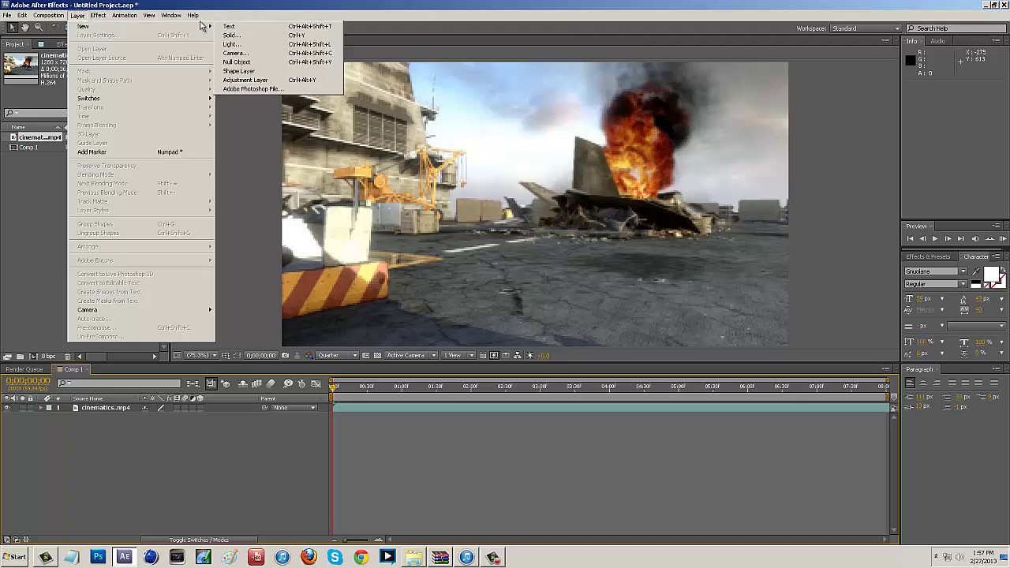
pyautogui.click(236, 61)
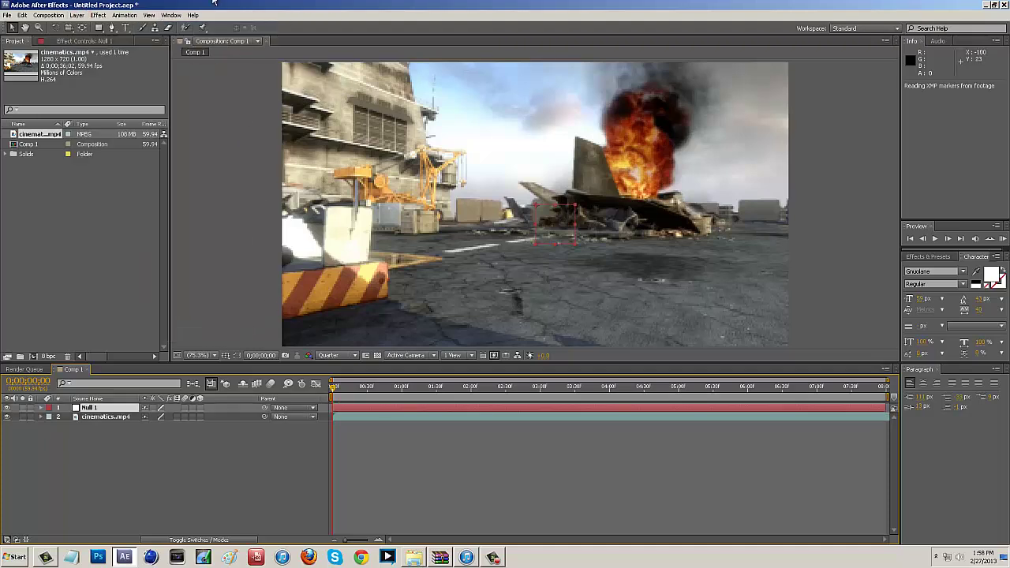
# Start a new Camera layer to bring up Camera Settings.
pyautogui.click(77, 15)
pyautogui.moveTo(115, 29)
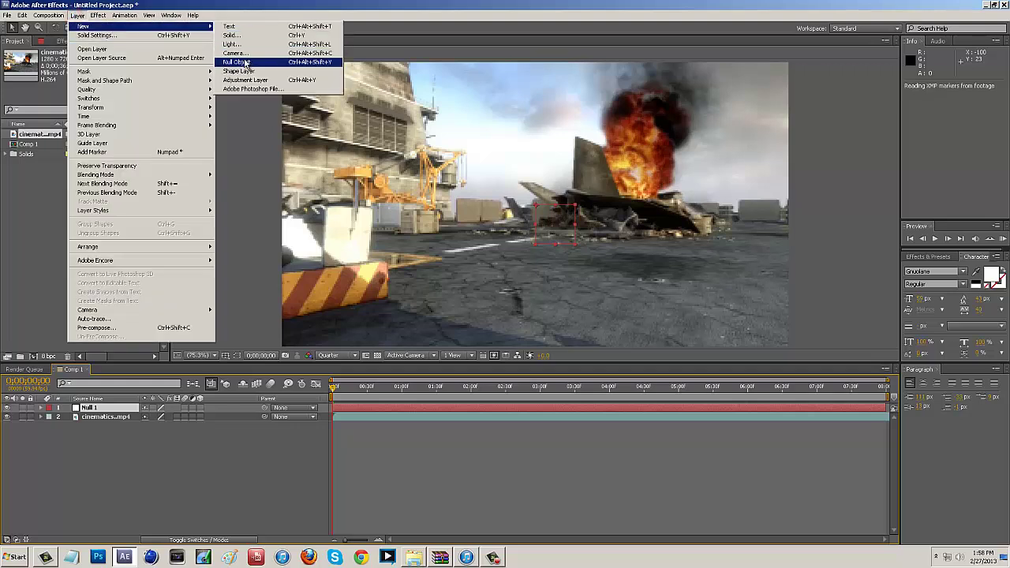
pyautogui.click(235, 52)
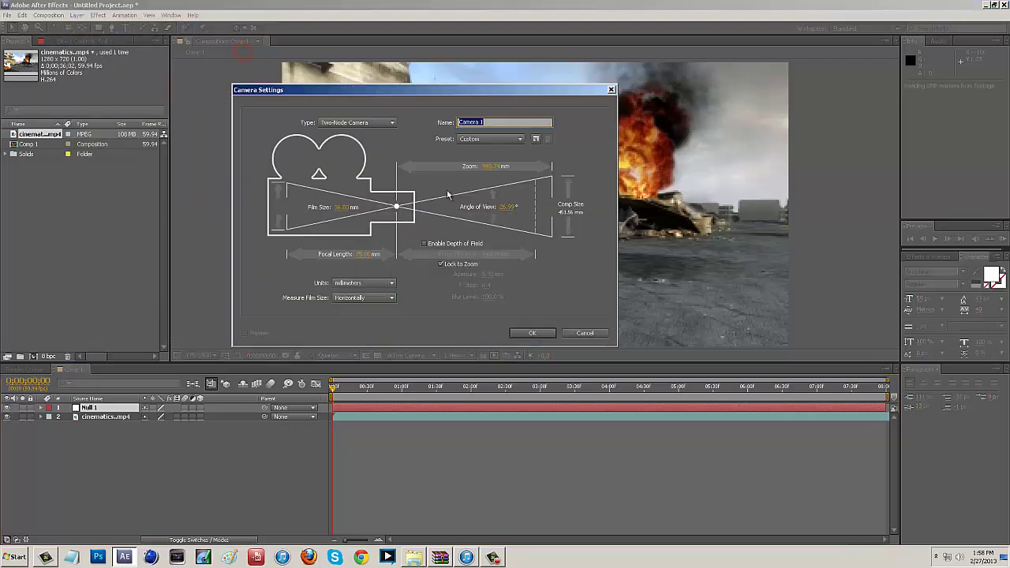
# Create Camera 1 with default settings and reveal its Position, 640.0, 360.0, -2666.7.
pyautogui.click(530, 333)
pyautogui.click(552, 269)
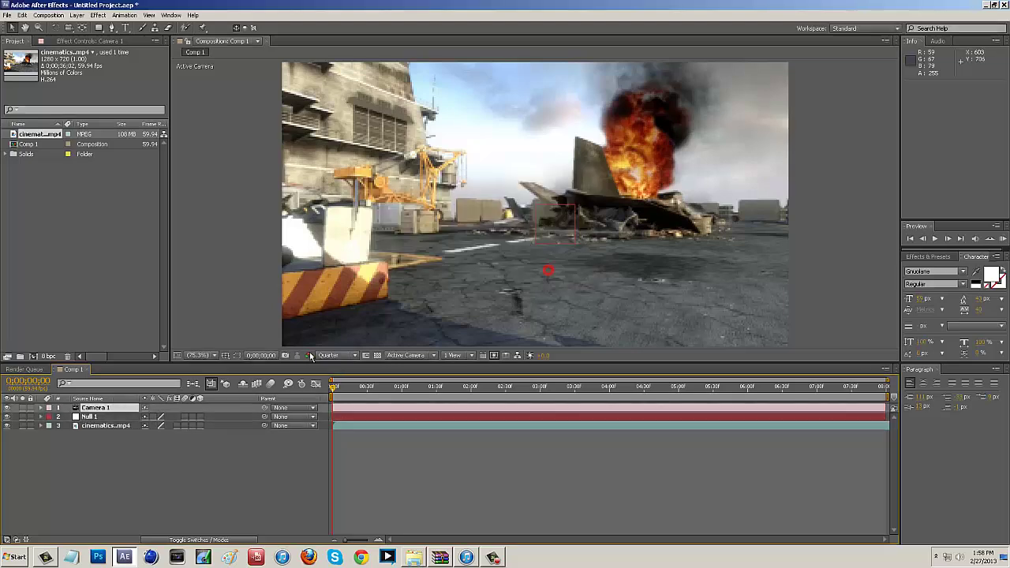
pyautogui.click(189, 467)
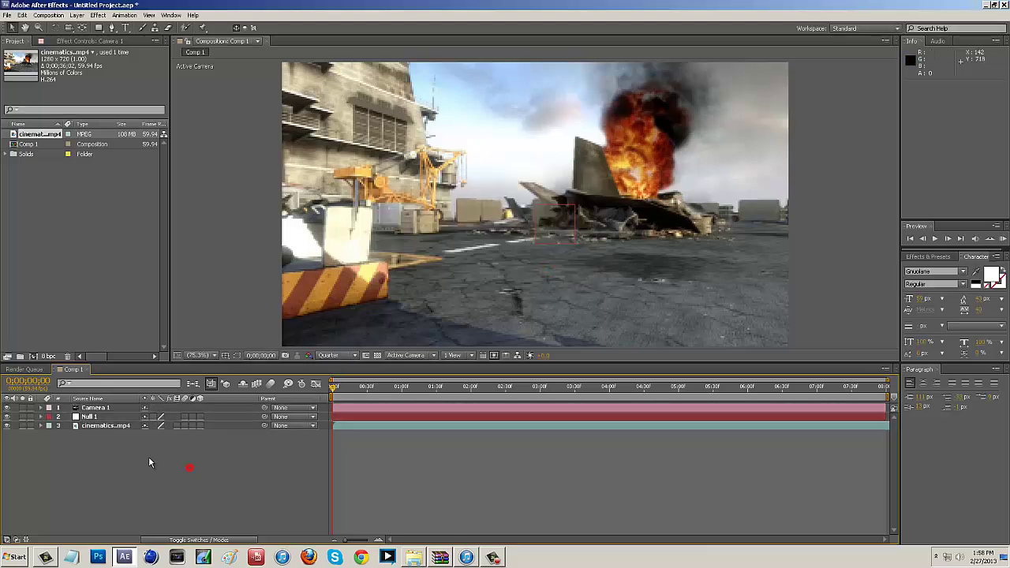
pyautogui.click(91, 407)
pyautogui.press('p')
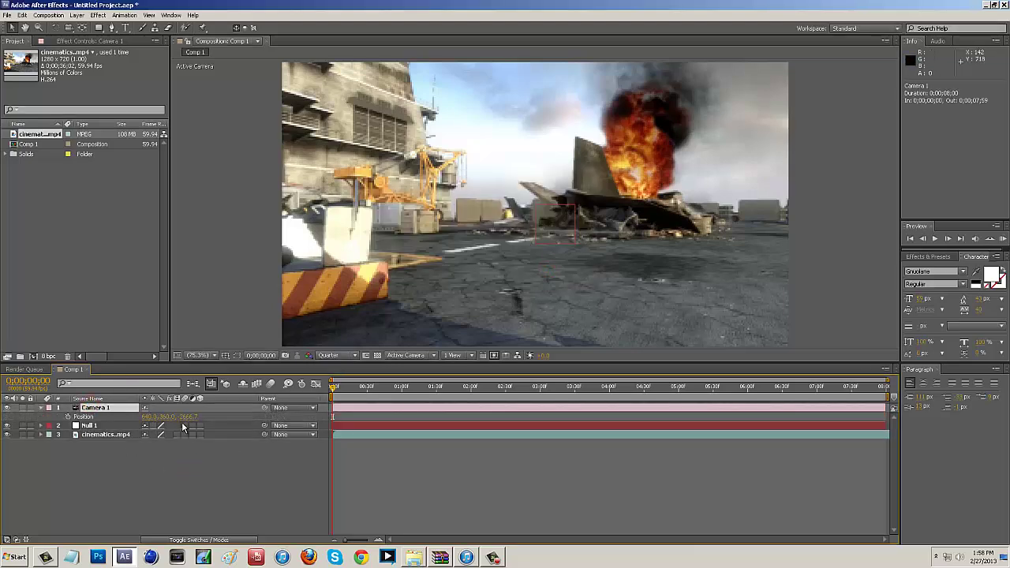
# Alt-click Camera 1's Position stopwatch and commit the expression wiggle(6,6).
pyautogui.click(69, 416)
pyautogui.keyDown('alt'); pyautogui.click(69, 416); pyautogui.keyUp('alt')
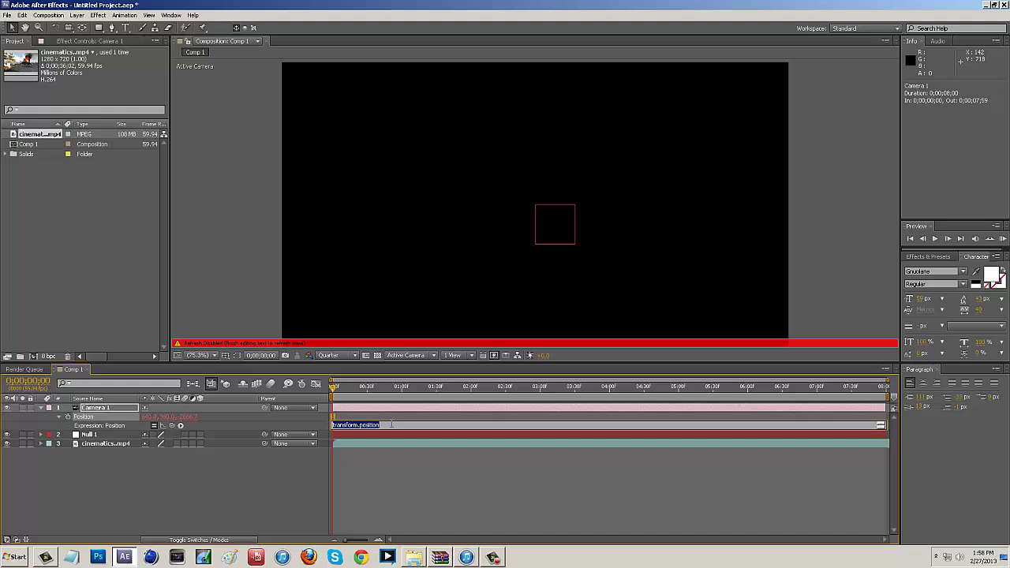
pyautogui.write('wiggle(')
pyautogui.write('6,6)')
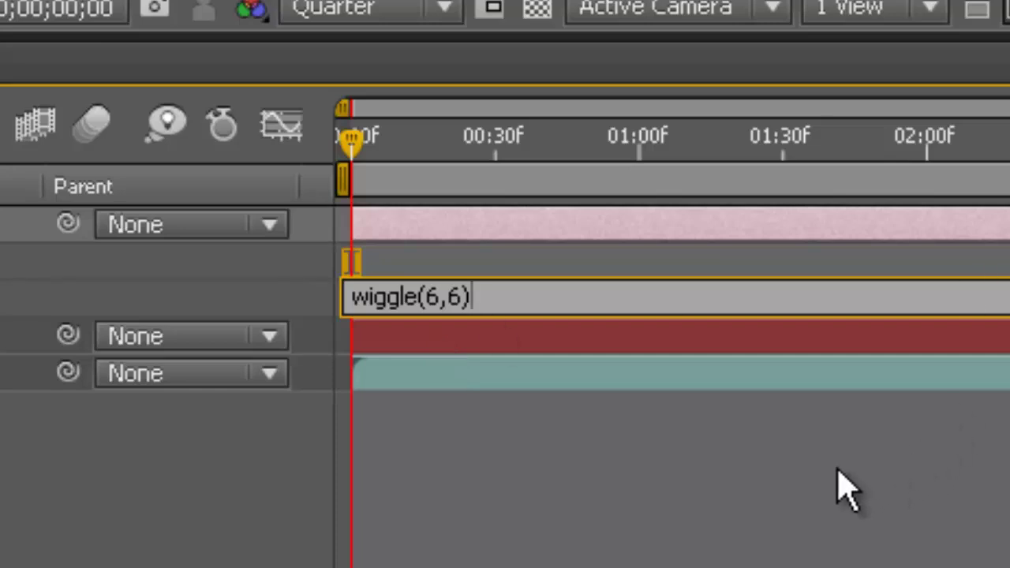
pyautogui.click(663, 512)
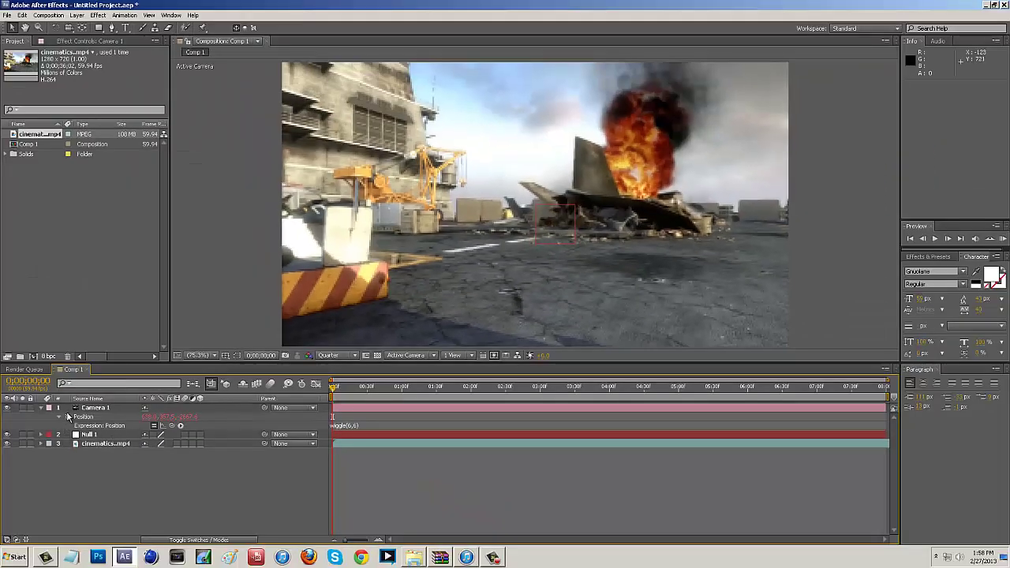
# Collapse Camera 1, then pickwhip Null 1 to Camera 1 and cinematics.mp4 to Null 1.
pyautogui.click(41, 408)
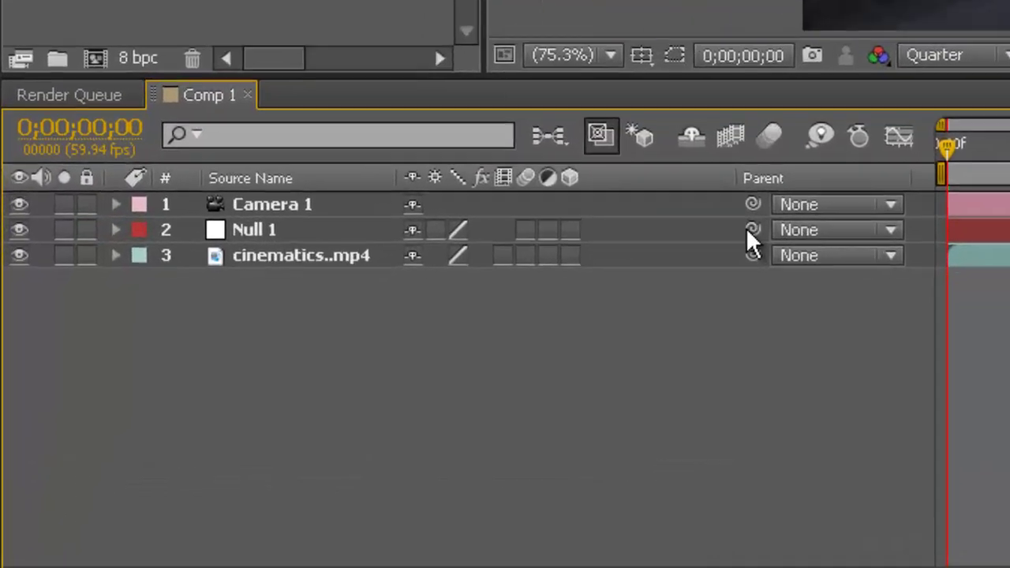
pyautogui.moveTo(752, 229); pyautogui.dragTo(288, 208)
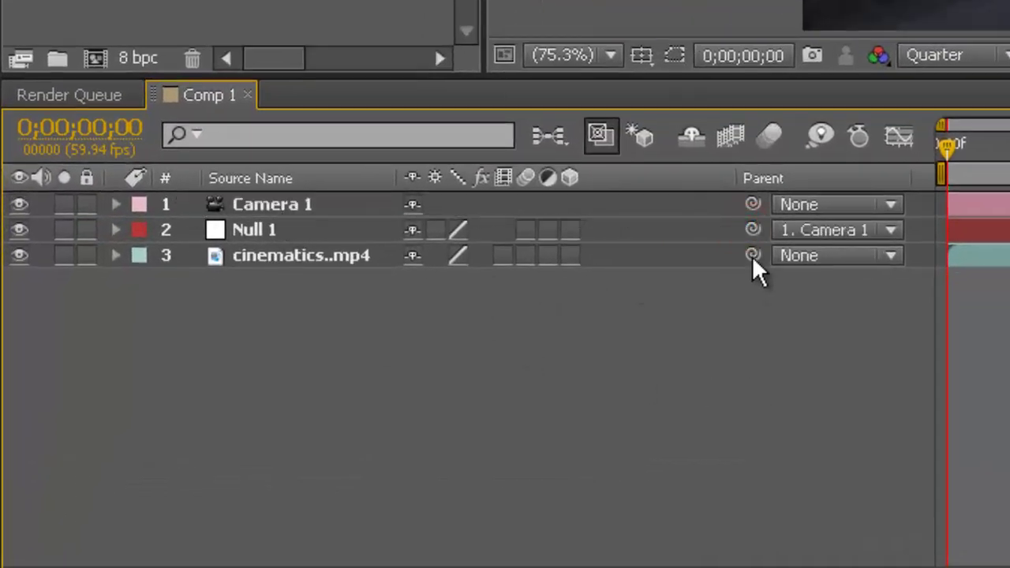
pyautogui.moveTo(752, 256); pyautogui.dragTo(260, 226)
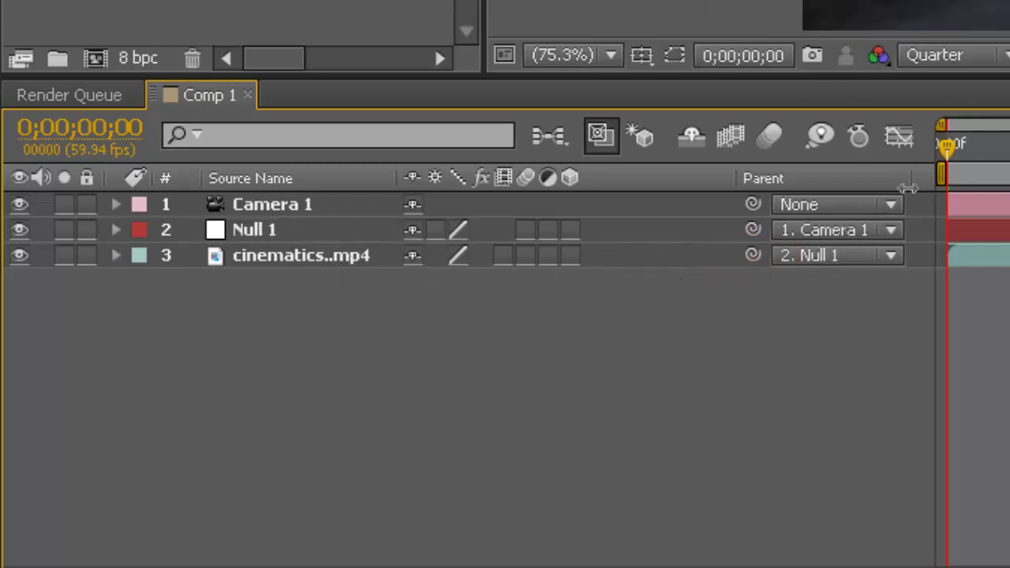
# Verify the parents, Camera 1 for Null 1 and Null 1 for cinematics.mp4, and play the comp.
pyautogui.click(891, 229)
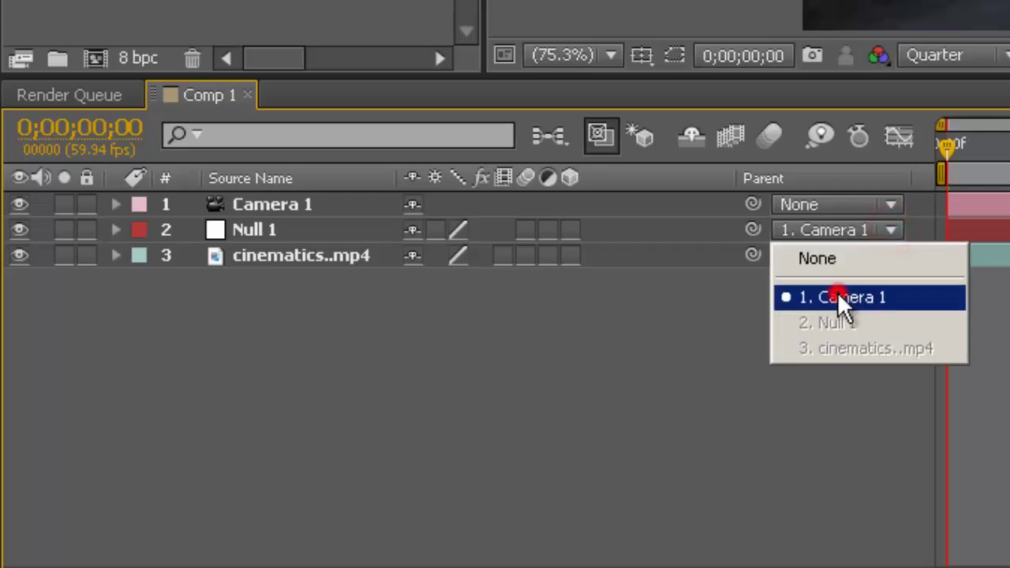
pyautogui.click(837, 293)
pyautogui.click(816, 253)
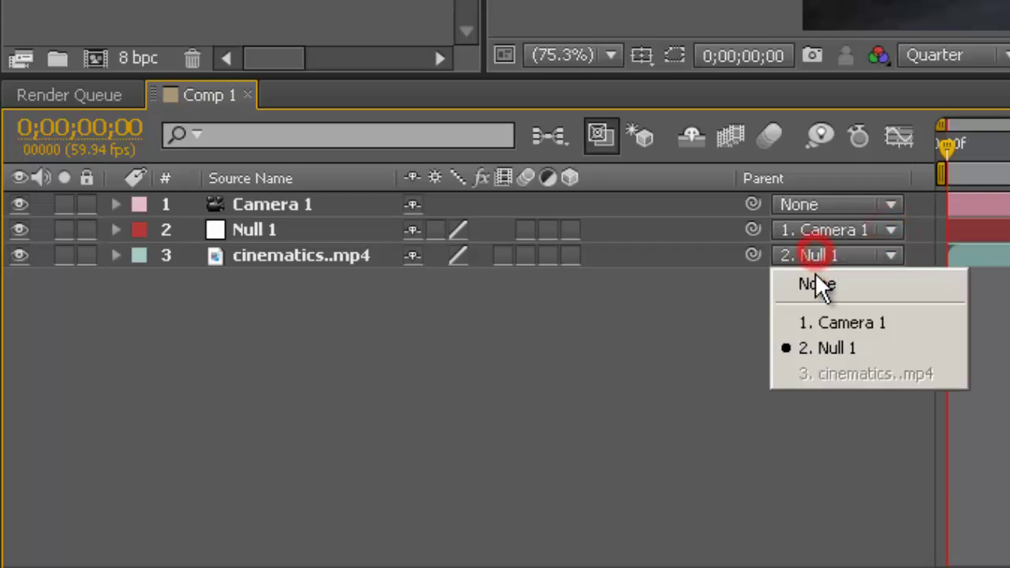
pyautogui.click(668, 316)
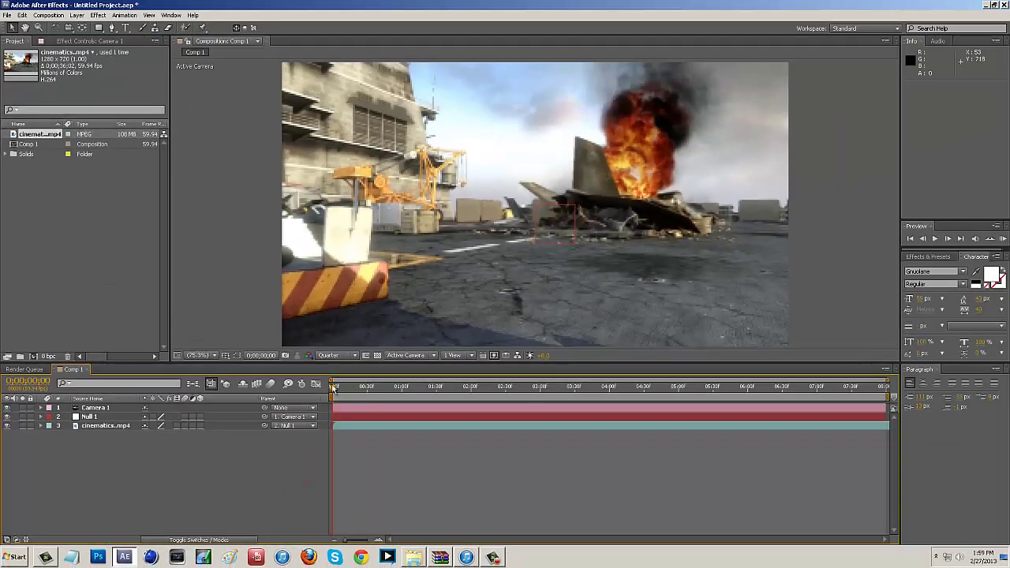
pyautogui.press('space')
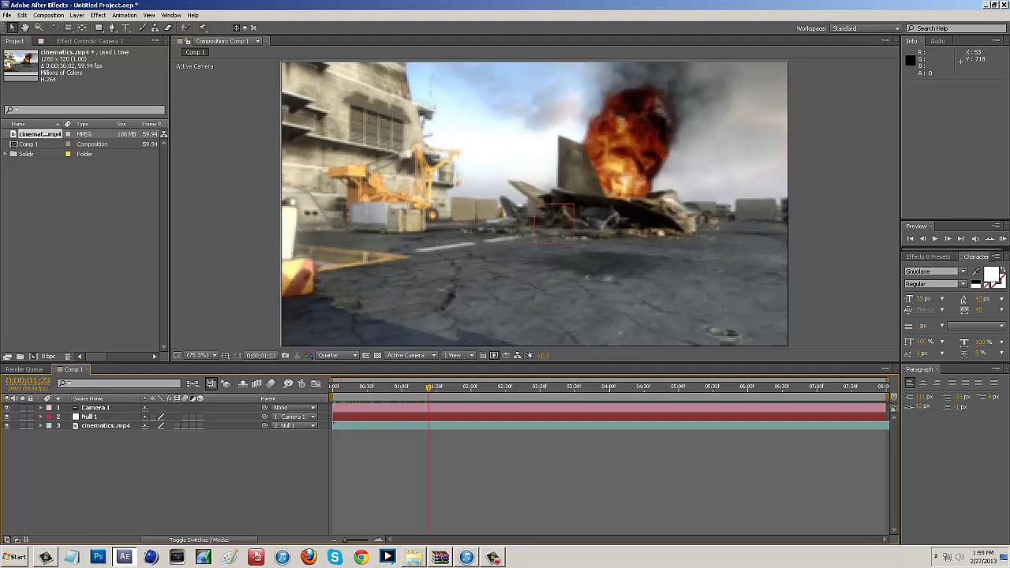
pyautogui.click(1002, 239)
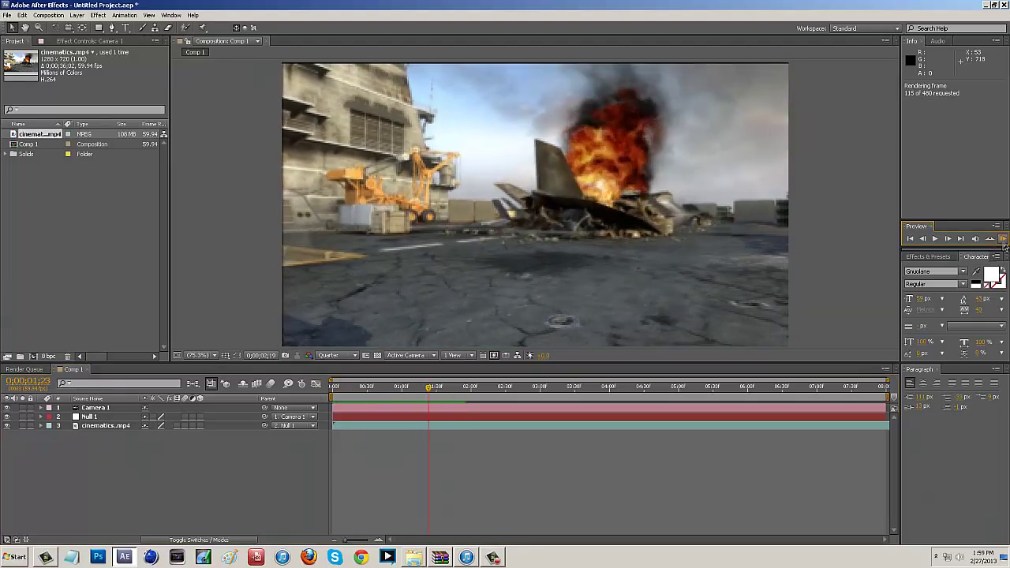
pyautogui.click(1002, 238)
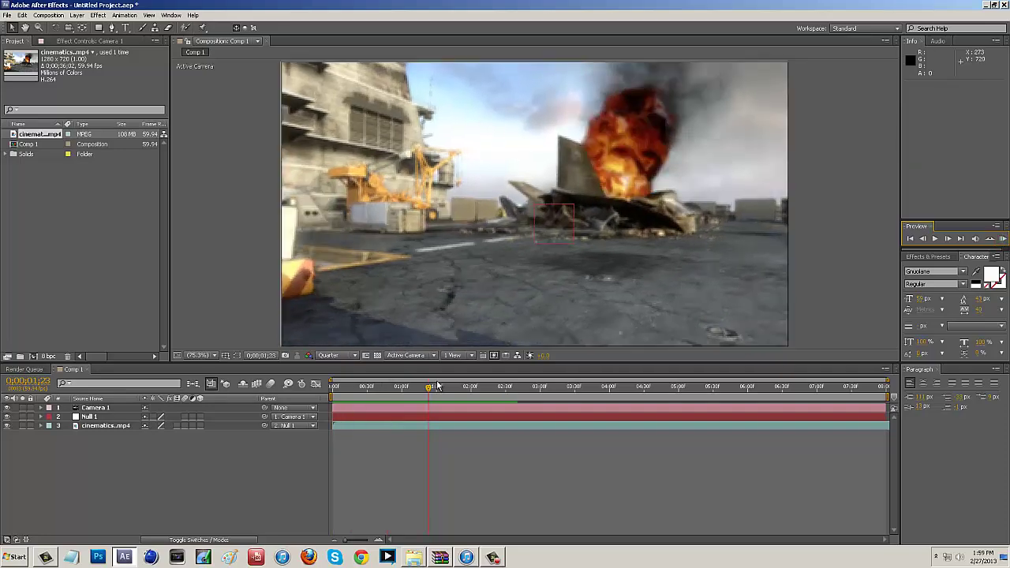
pyautogui.moveTo(430, 387); pyautogui.dragTo(359, 393)
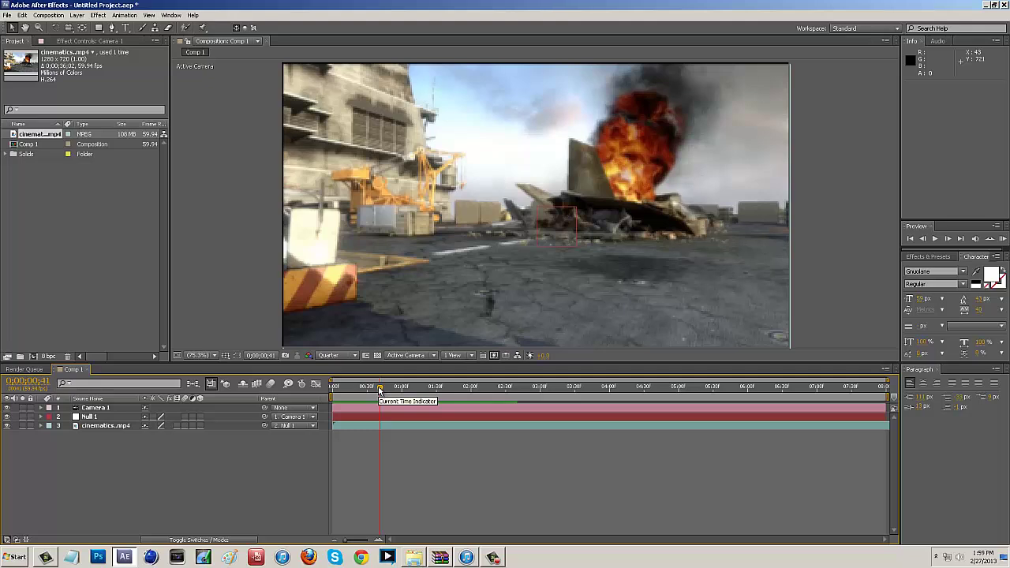
pyautogui.moveTo(380, 390); pyautogui.dragTo(358, 388)
# Zoom the viewer out and scale cinematics.mp4 up to 105% by its corner handle.
pyautogui.press(',')
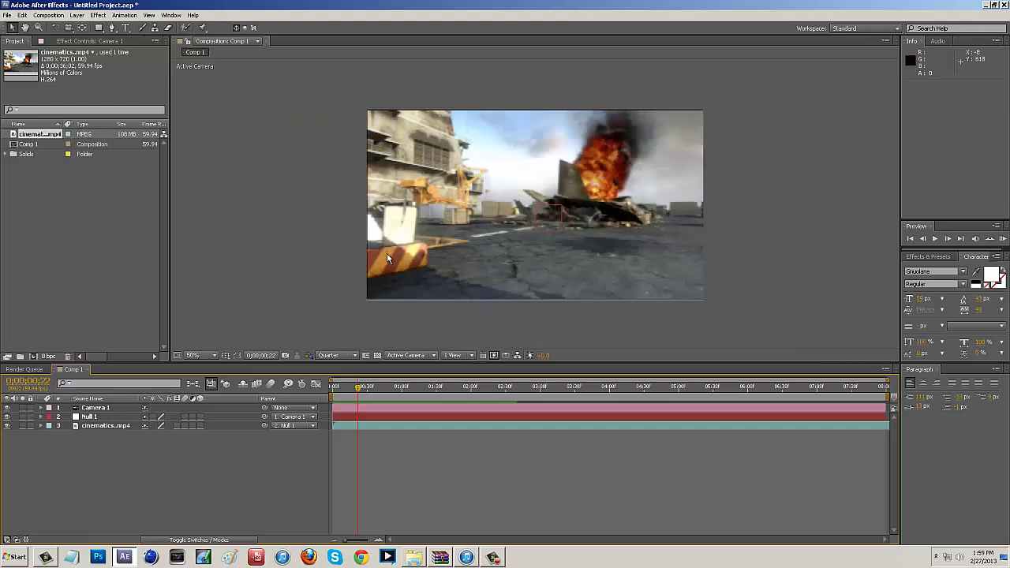
pyautogui.click(107, 427)
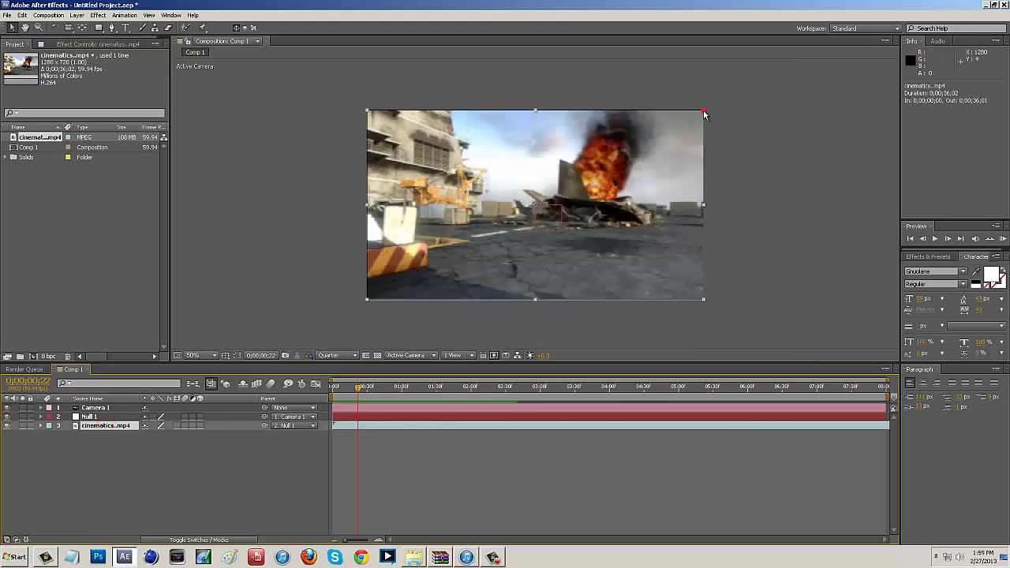
pyautogui.moveTo(702, 110); pyautogui.dragTo(712, 106)
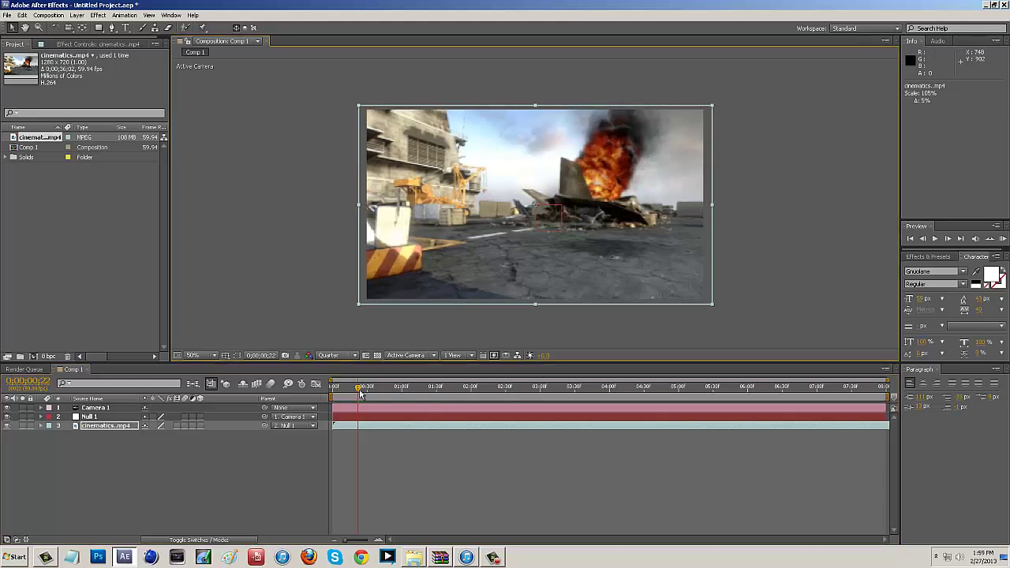
pyautogui.moveTo(359, 389); pyautogui.dragTo(330, 356)
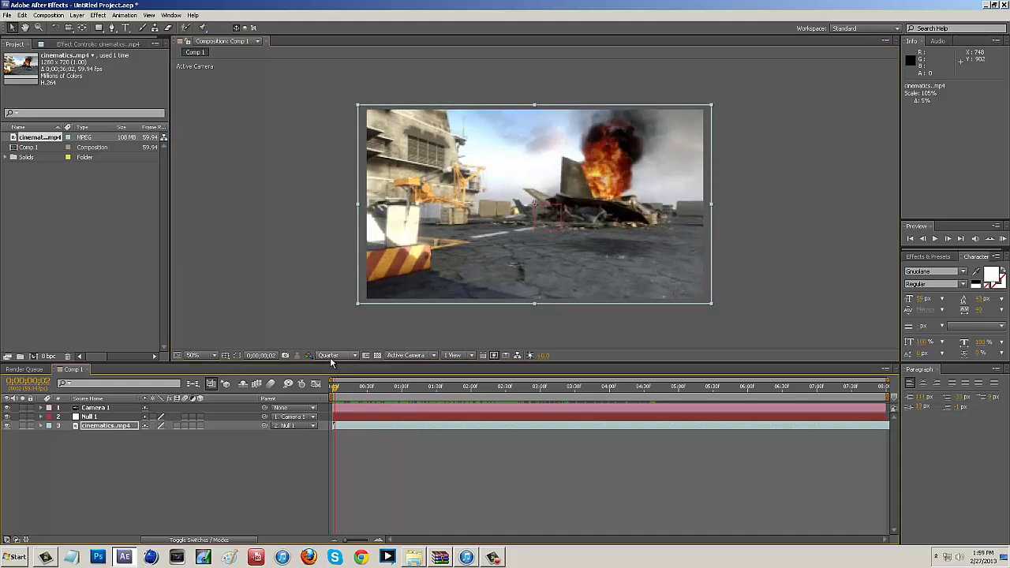